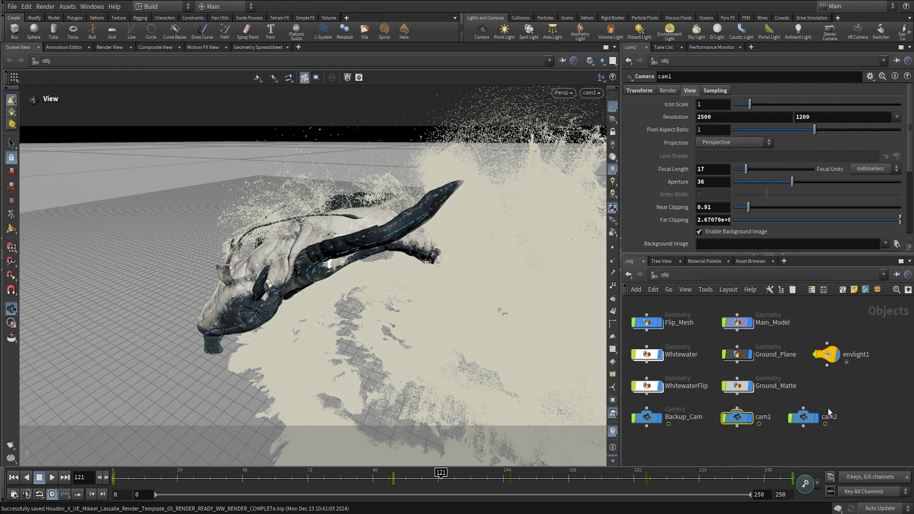
Step: Select all object nodes, then remove cam1 and cam2 from the selection
left_click(795, 422)
key("n")
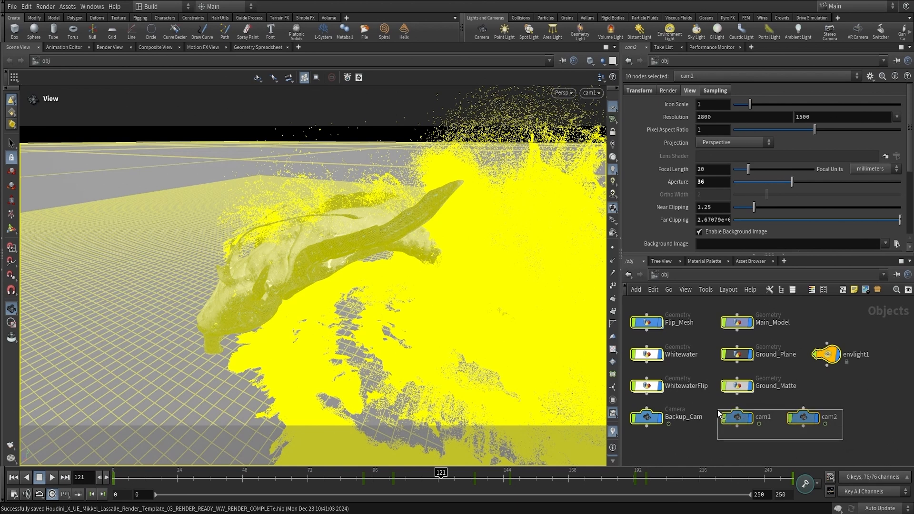
left_click(721, 414, "ctrl")
left_click(800, 422, "ctrl")
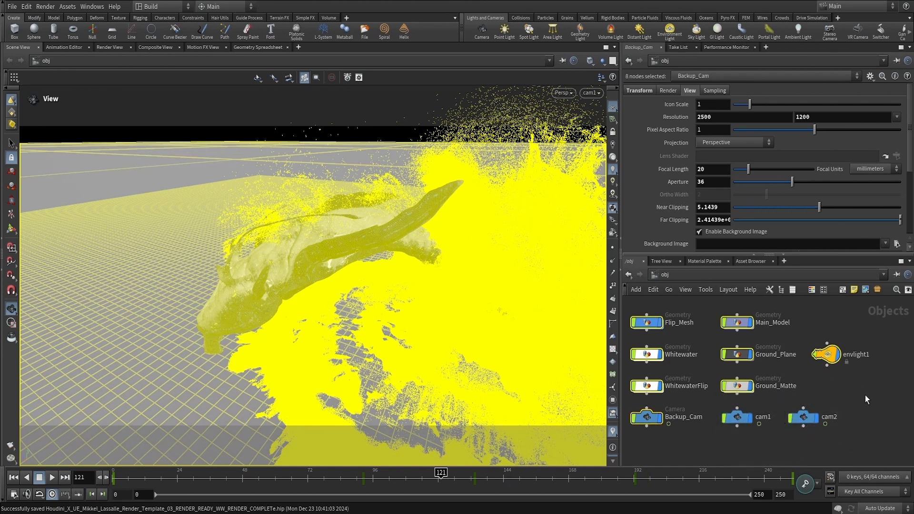
Step: Delete the selected objects so only cam1 and cam2 remain in the network
key("Delete")
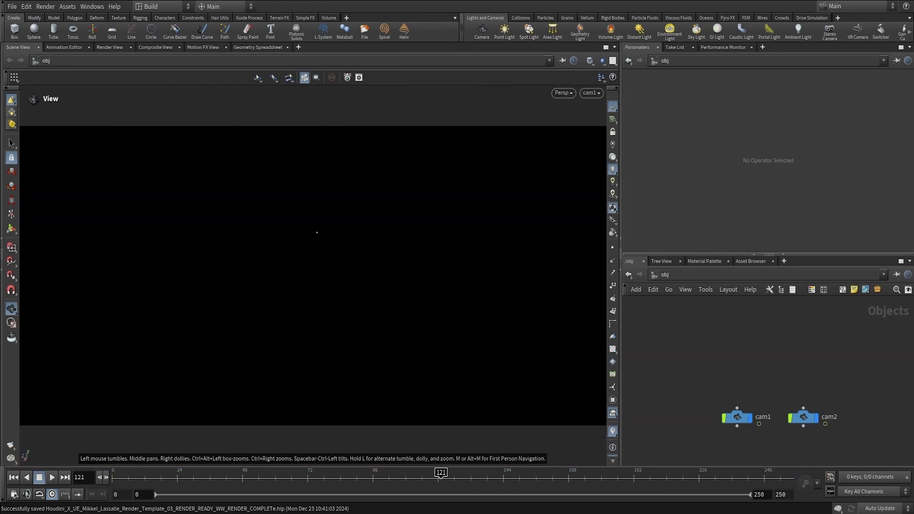
left_click(12, 7)
left_click(29, 60)
left_click(429, 316)
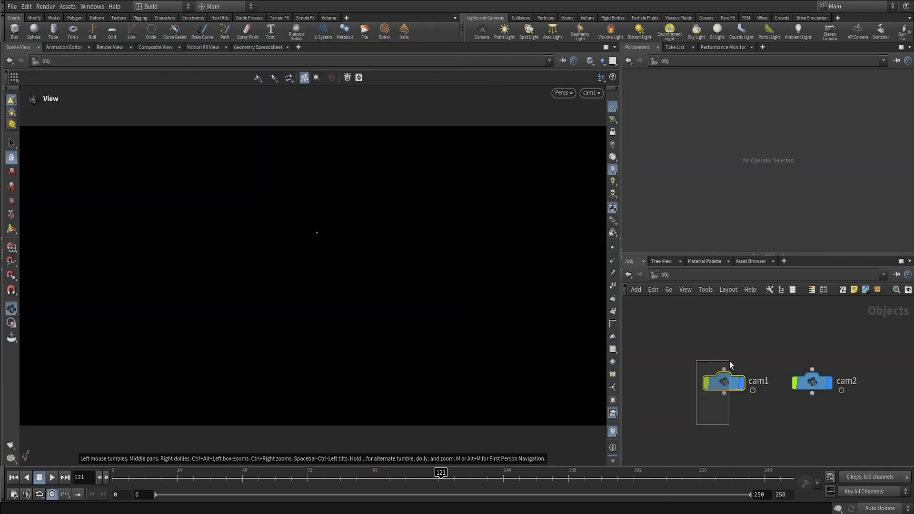
Step: Arrange the two camera nodes, select cam1 and scrub the timeline back
left_click(690, 425)
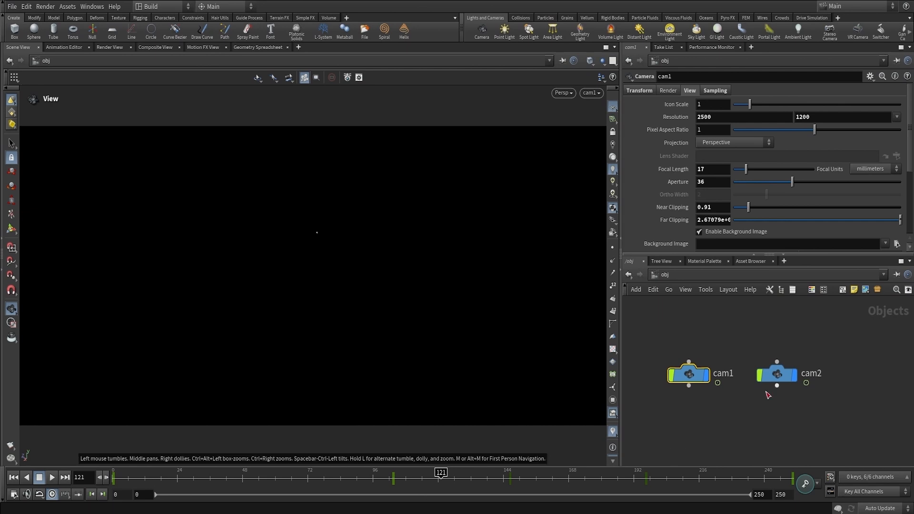
middle_click_drag(782, 422, 780, 421)
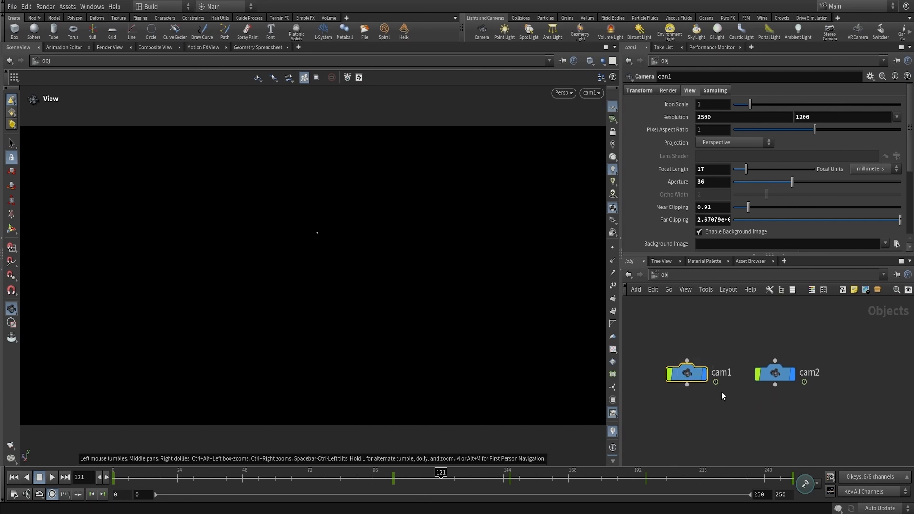
left_click_drag(748, 432, 671, 362)
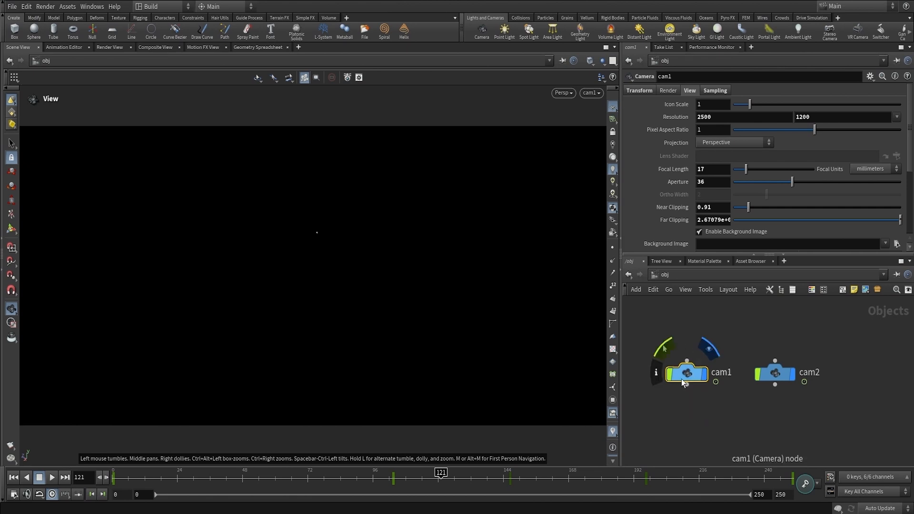
left_click_drag(442, 471, 391, 455)
Step: At frame 0, create a new camera from cam1's viewport view and name it cam1_BAKED
key("Up")
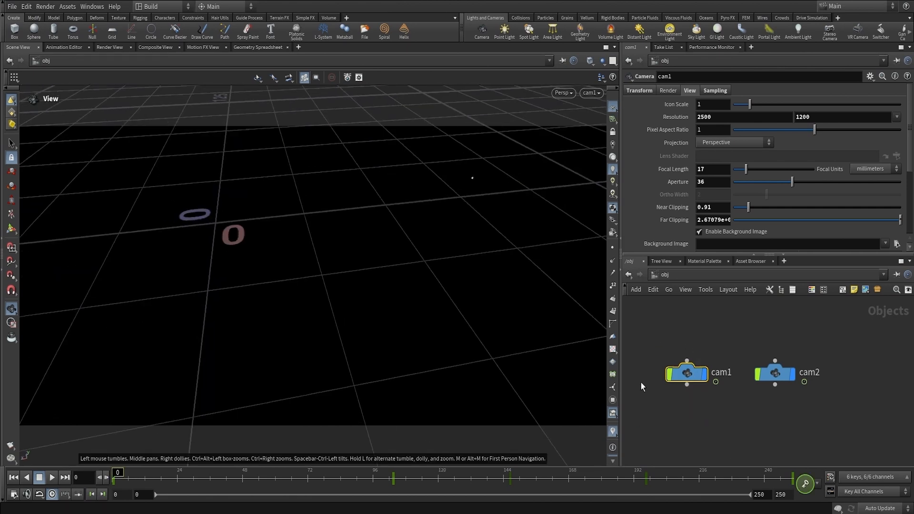
left_click(594, 93)
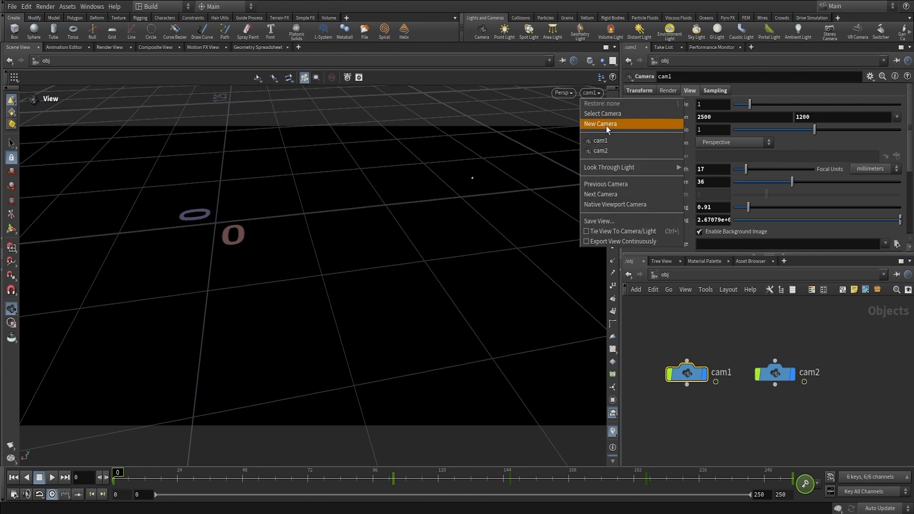
left_click(607, 127)
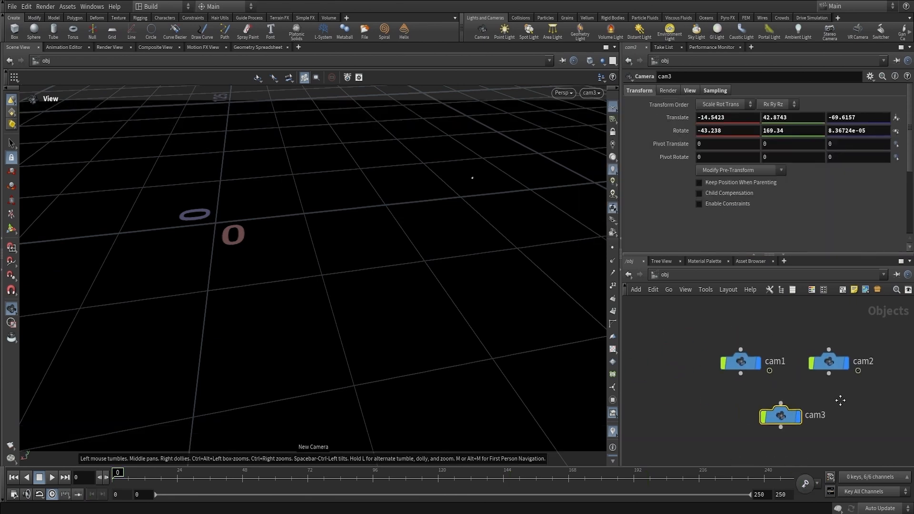
left_click_drag(798, 420, 762, 418)
double_click(786, 414)
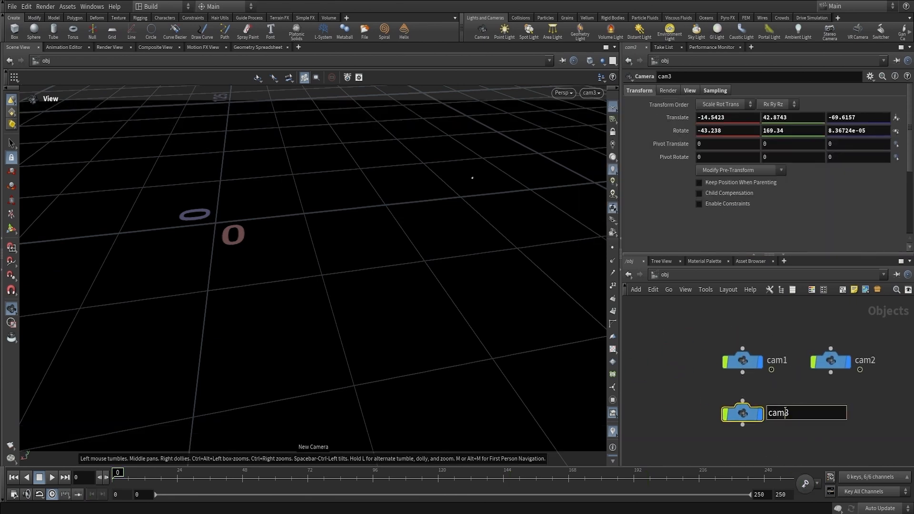
double_click(785, 413)
type("cam")
key("Return")
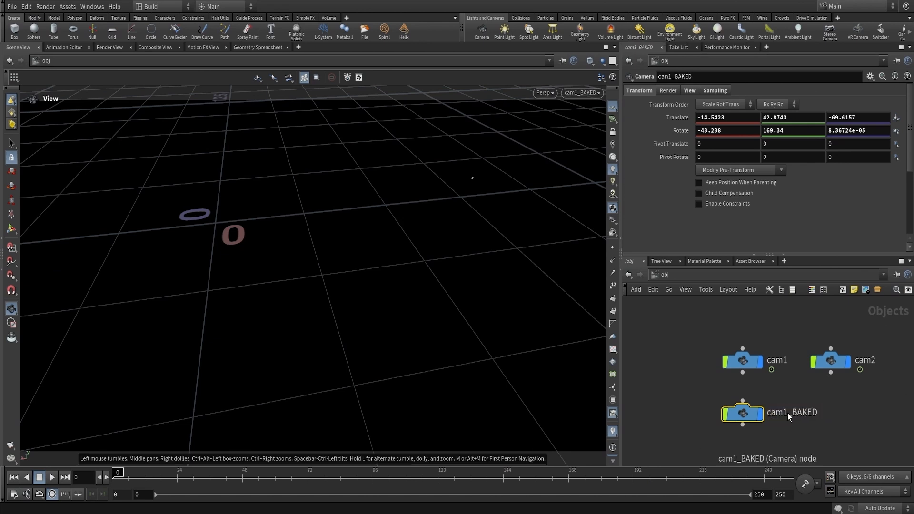
Step: Compare cam1 and cam1_BAKED resolution values on the View settings
middle_click_drag(807, 425, 756, 427)
left_click(668, 91)
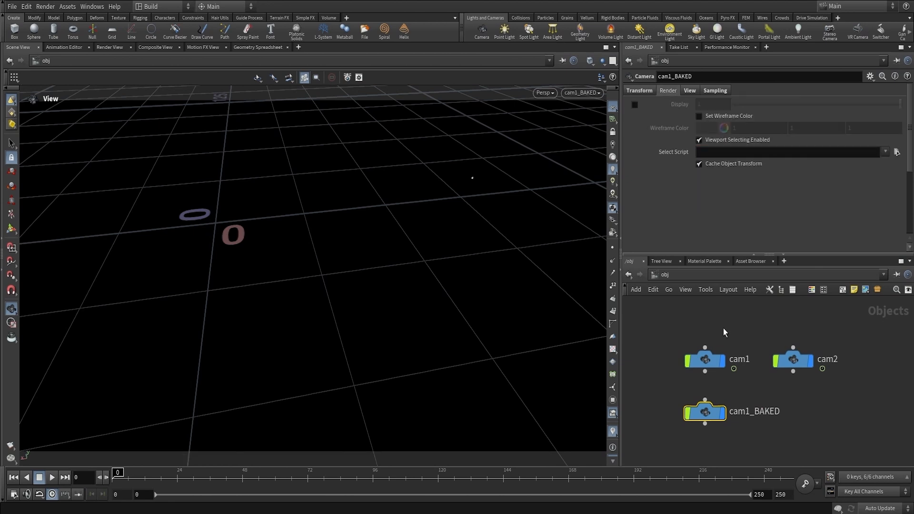
left_click(690, 90)
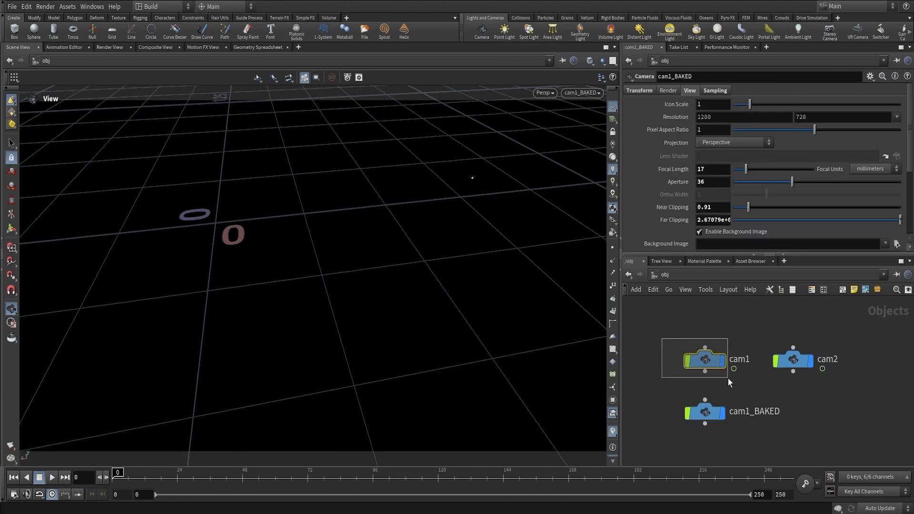
left_click_drag(662, 338, 728, 380)
left_click(700, 413)
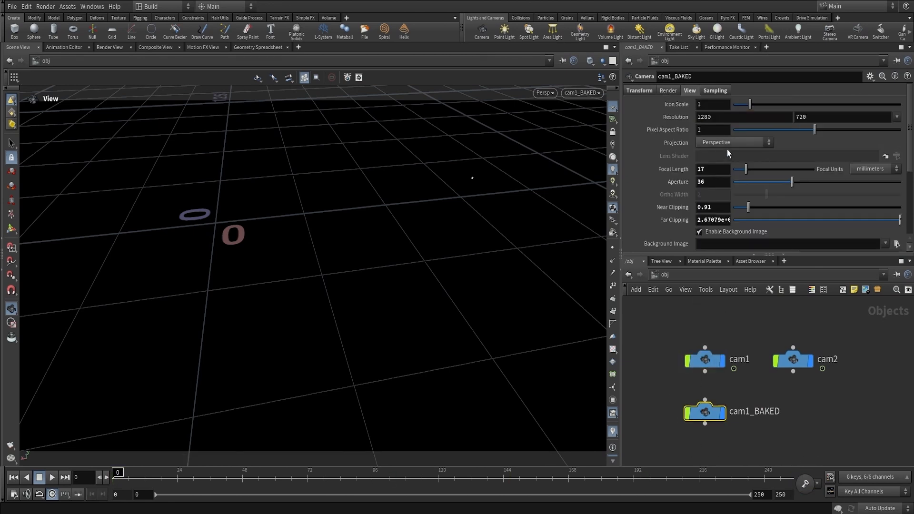
left_click(705, 361)
left_click_drag(643, 348, 717, 381)
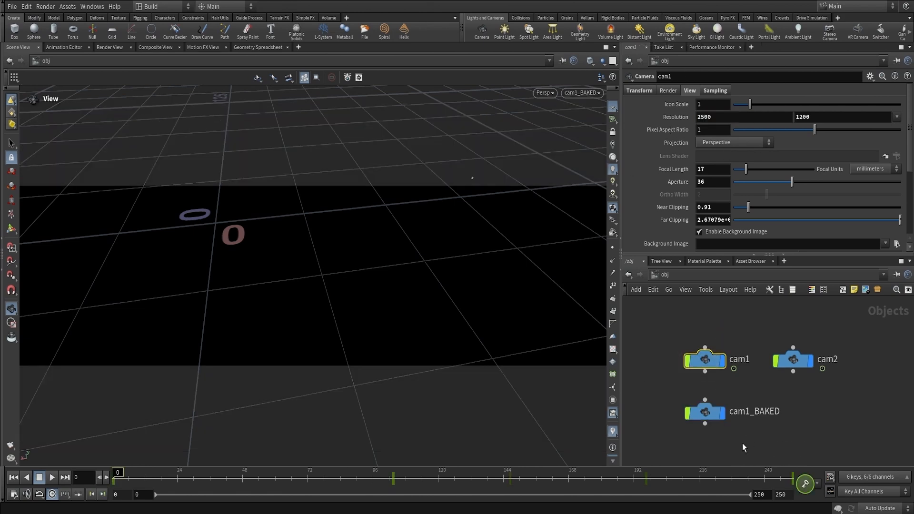
left_click(706, 413)
Step: Set cam1_BAKED's resolution height to 1200 for 2500 × 1200, then verify against cam1
double_click(834, 119)
type("1200")
key("Return")
left_click_drag(667, 344, 726, 377)
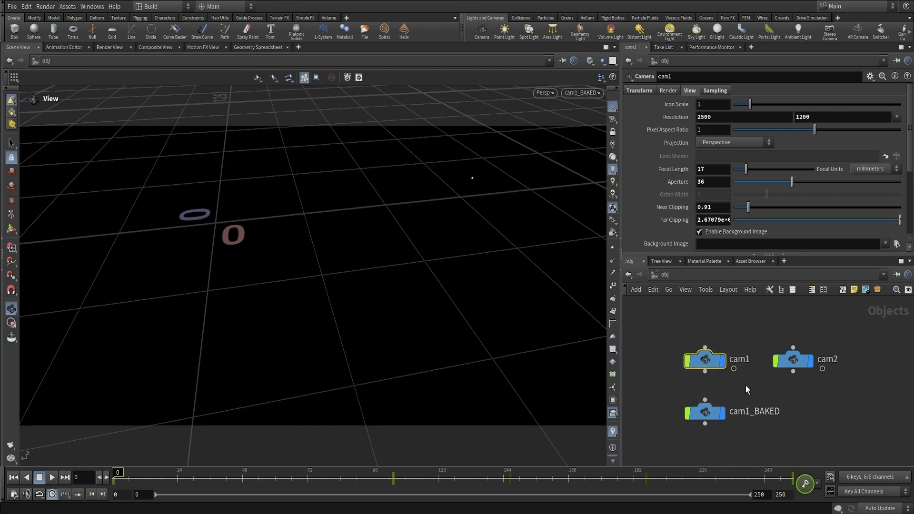
left_click(705, 412)
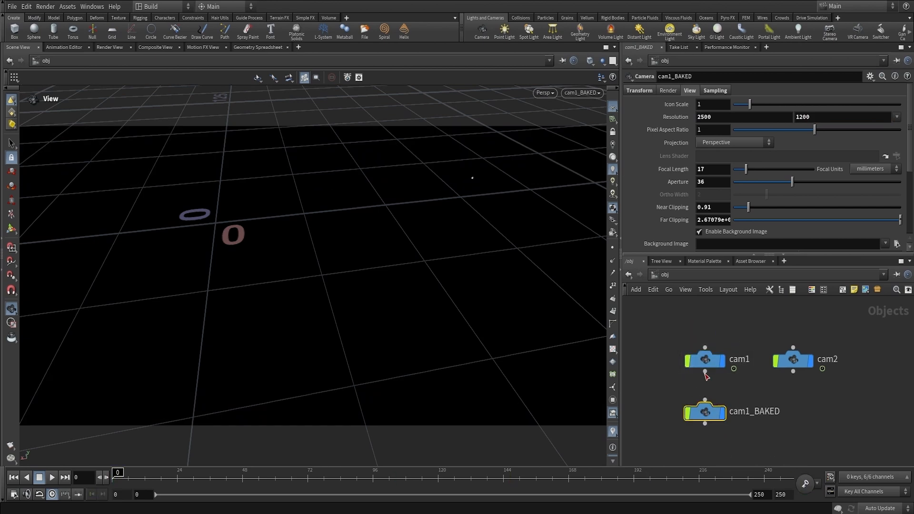
left_click_drag(682, 339, 735, 380)
Step: Look through cam2 and create a new camera from its view
left_click(582, 93)
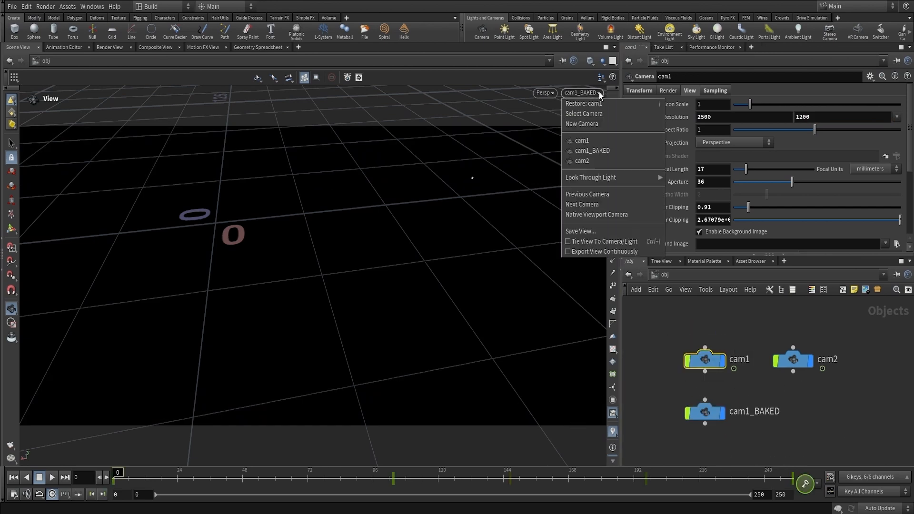
left_click(588, 161)
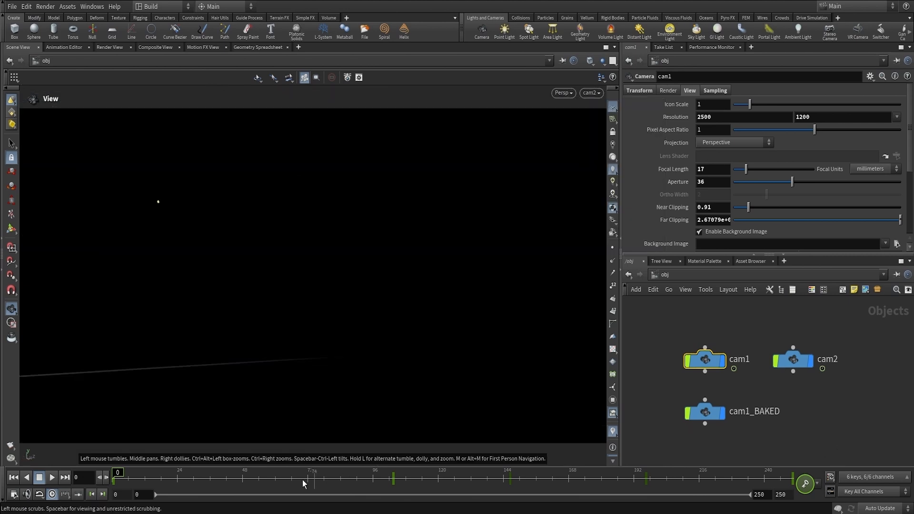
middle_click_drag(809, 419, 712, 408)
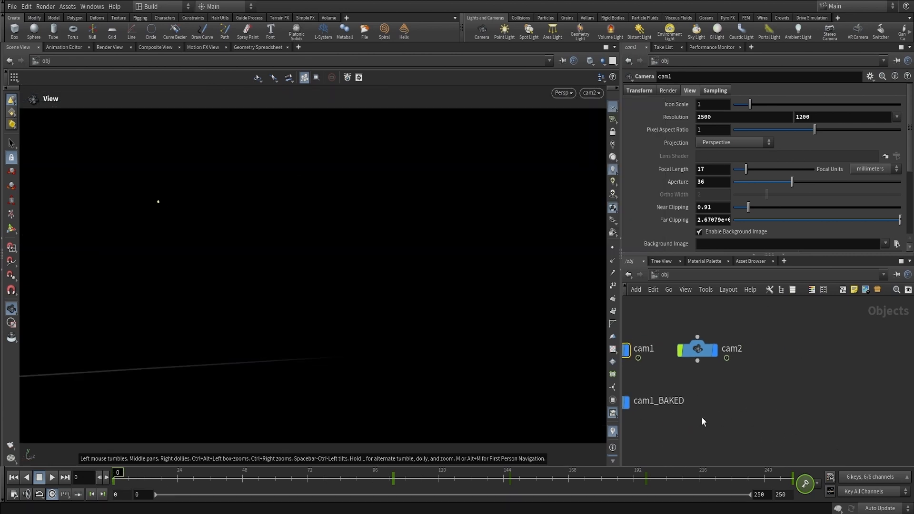
left_click_drag(728, 404, 693, 352)
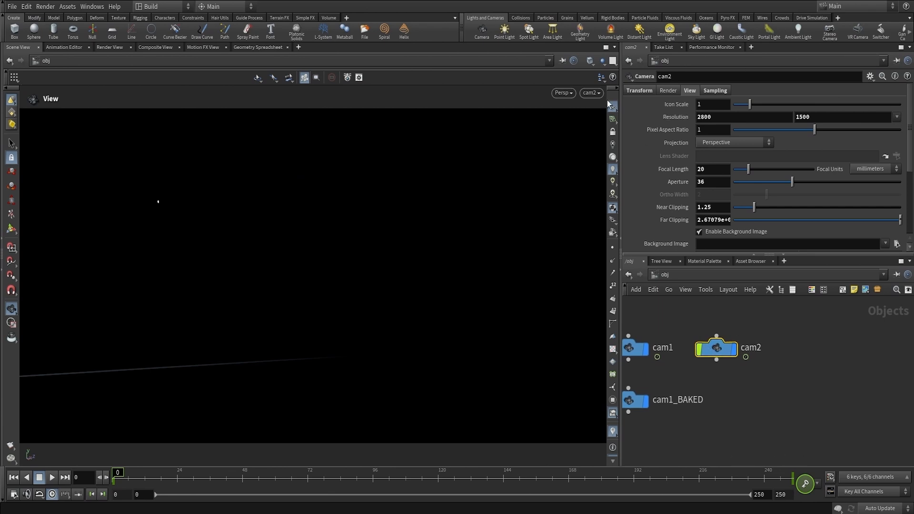
left_click(592, 93)
left_click(605, 125)
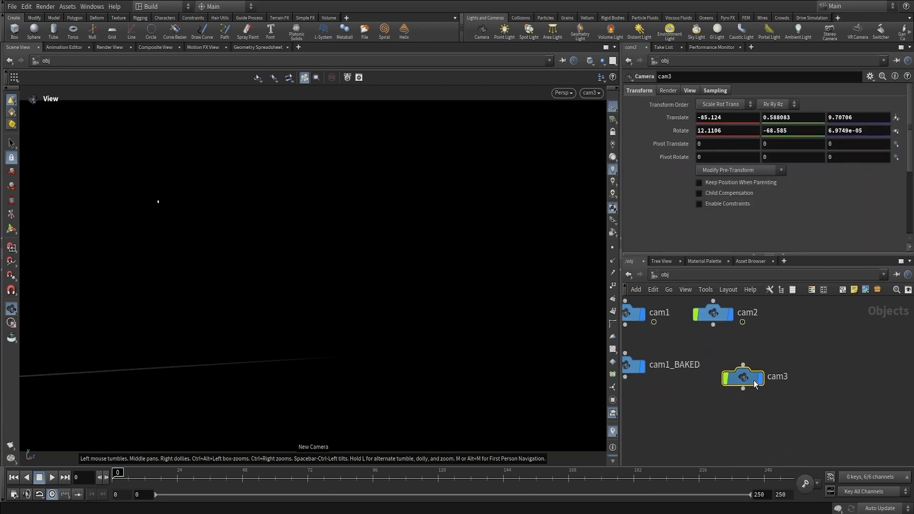
Step: Rename the new camera cam2_BAKED by pasting cam2's name
middle_click_drag(762, 334, 809, 350)
double_click(797, 333)
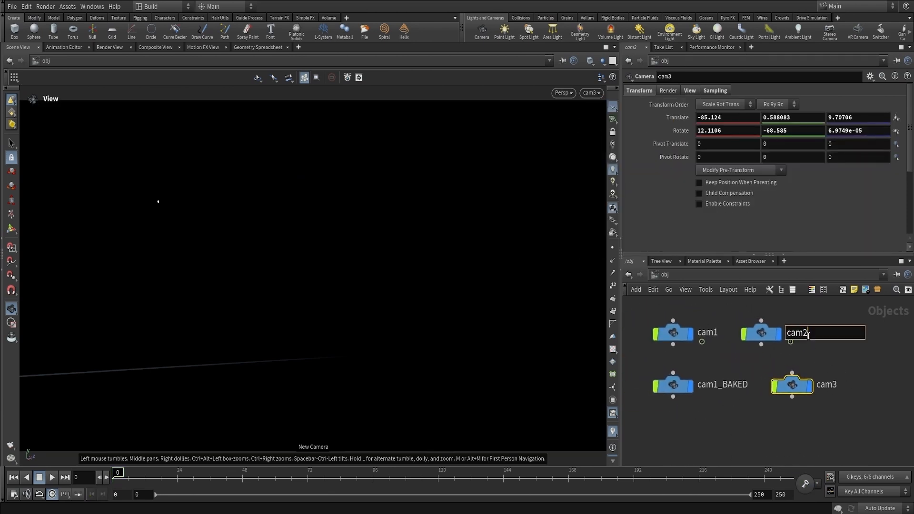
double_click(833, 387)
type("cam2")
key("BackSpace")
key("BackSpace")
key("BackSpace")
type("D")
key("Return")
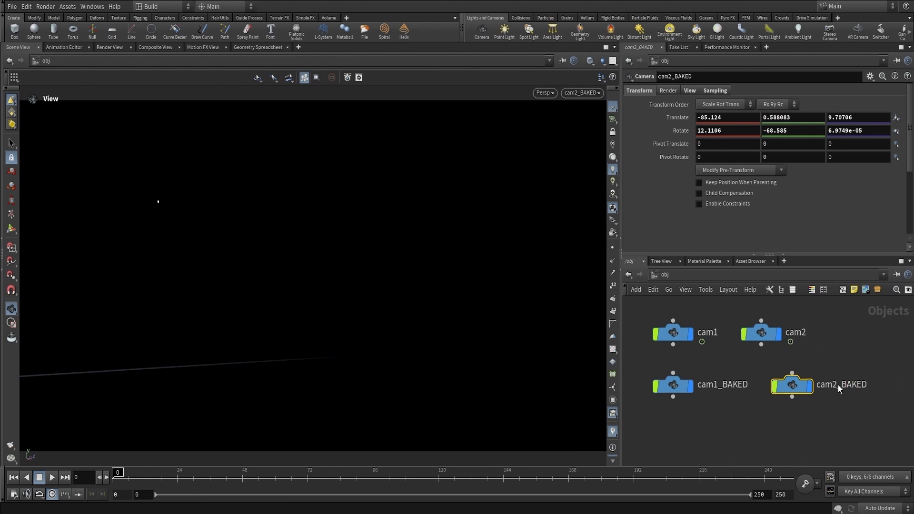
Step: Compare cam2 and cam2_BAKED resolution on the View settings
left_click(768, 333)
left_click(704, 117)
left_click(794, 386)
left_click(690, 92)
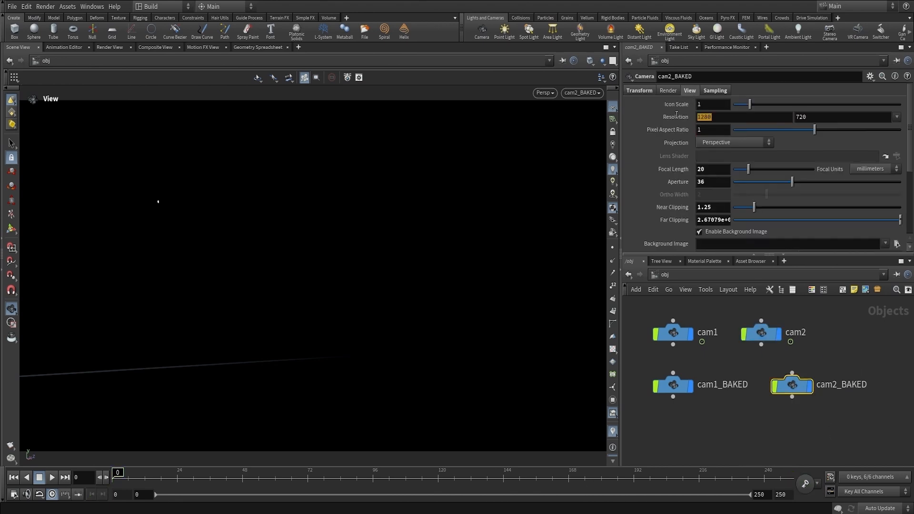
left_click(759, 330)
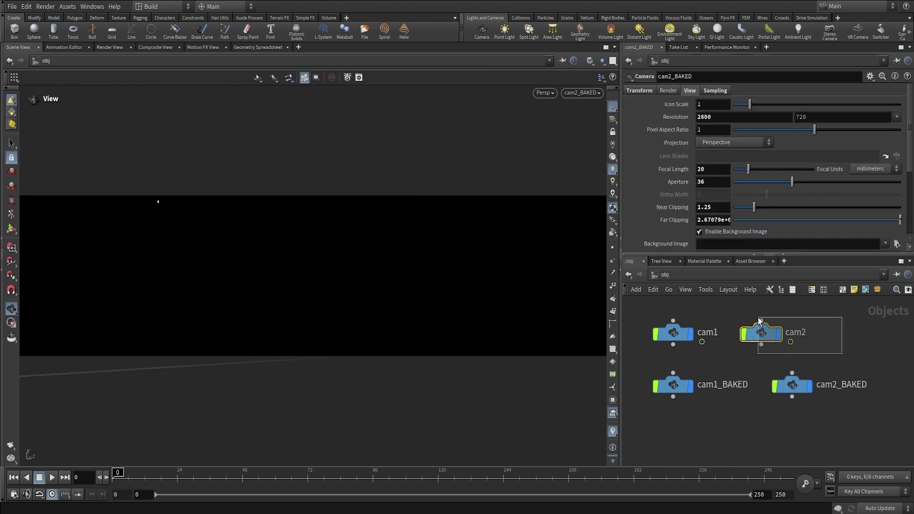
Step: Set cam2_BAKED's resolution height to 1500 for 2800 × 1500, then verify against cam2
left_click(817, 119)
left_click(793, 386)
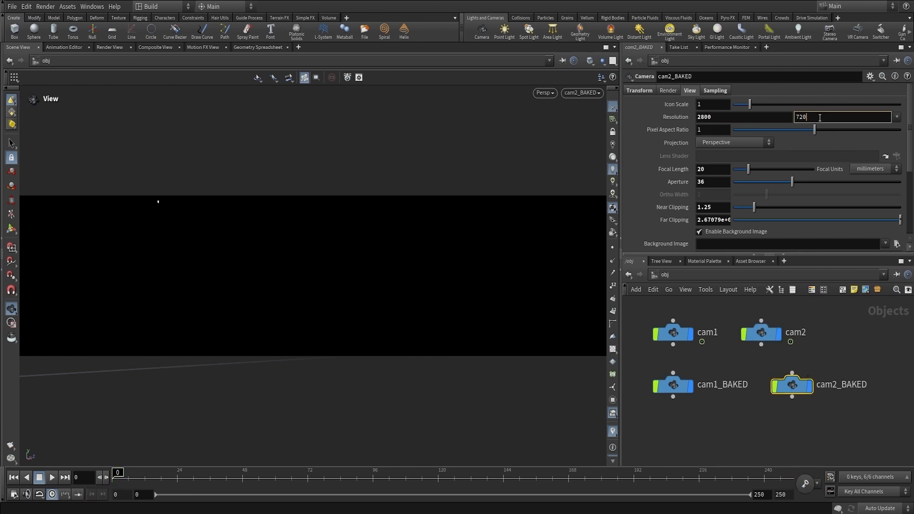
key("Return")
left_click(761, 332)
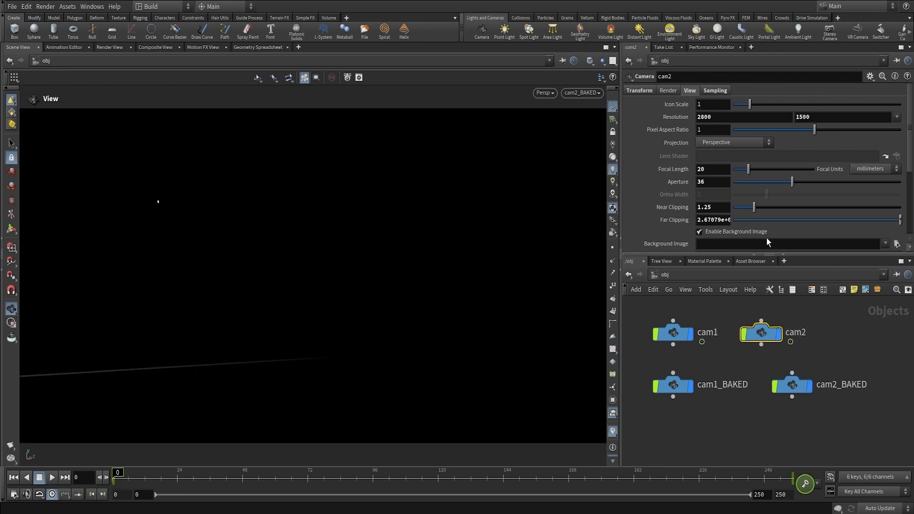
left_click(795, 380)
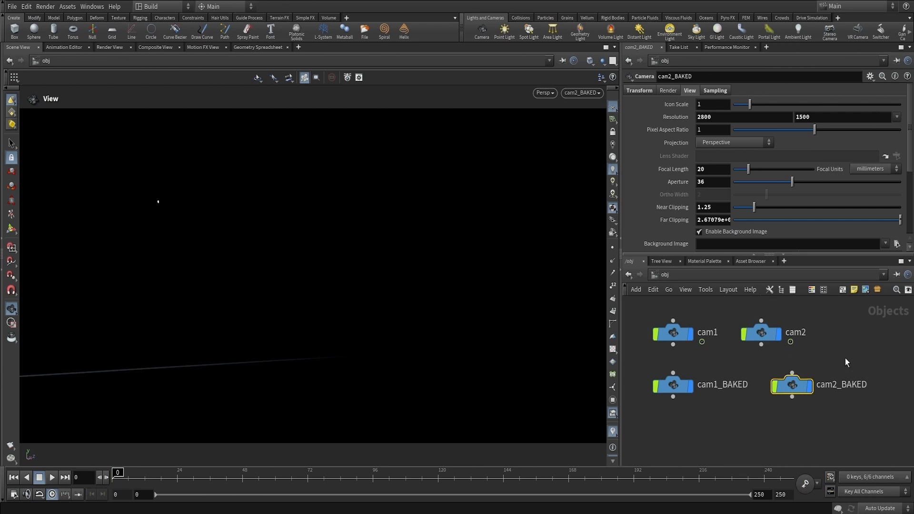
Step: Move cam2 directly above cam2_BAKED, reframe the network and select cam1_BAKED
left_click(768, 331)
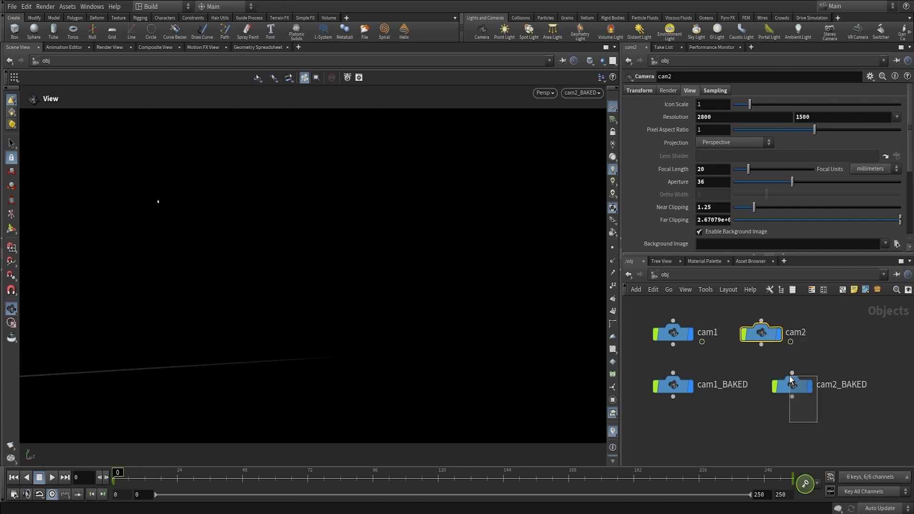
left_click_drag(776, 338, 809, 339)
left_click(815, 389)
key("h")
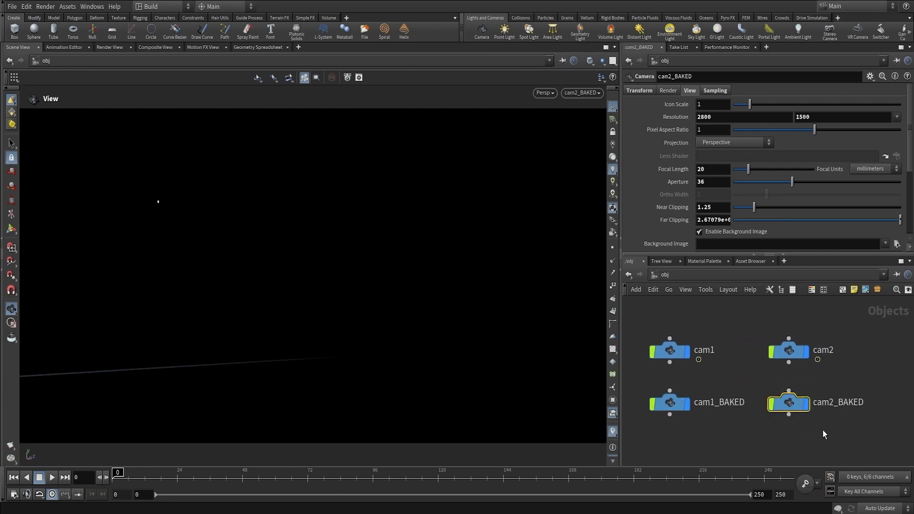
key("h")
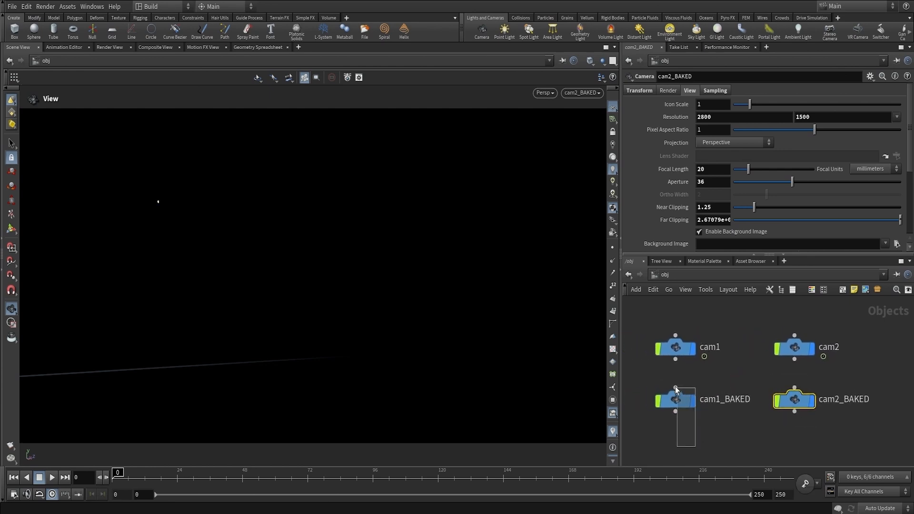
left_click_drag(673, 385, 675, 387)
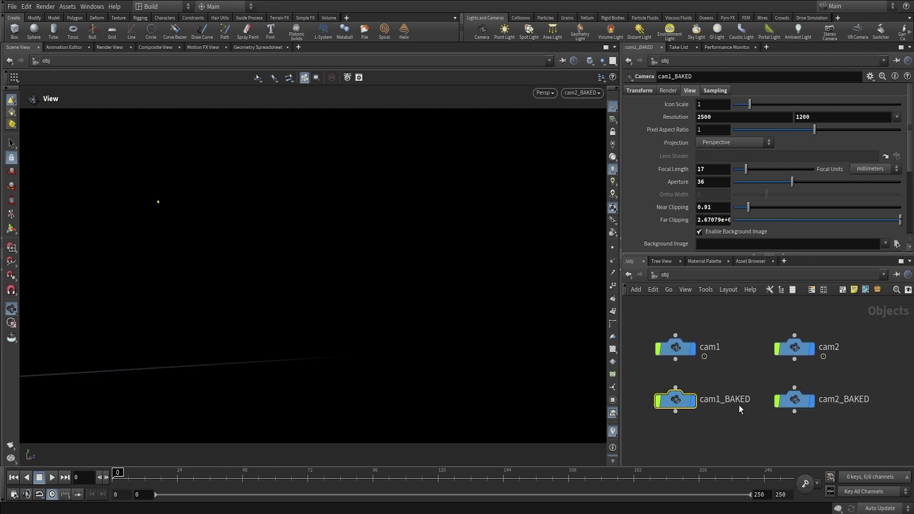
Step: Inside cam1_BAKED, create a Constraints Network
double_click(672, 400)
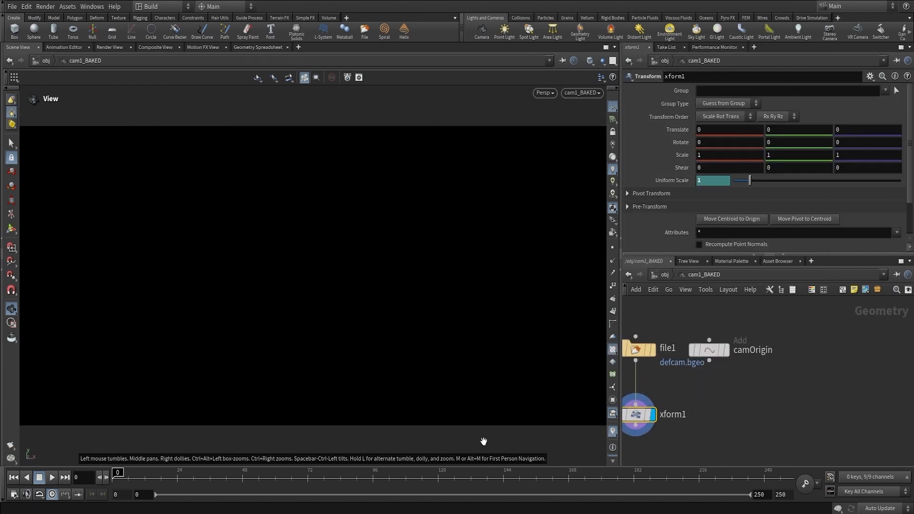
key("Tab")
type("obj")
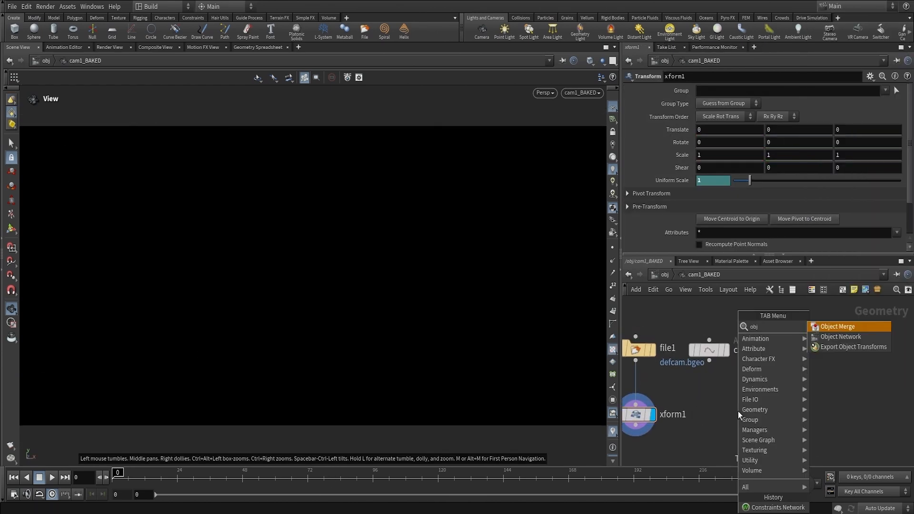
key("Escape")
key("Tab")
type("con")
key("Return")
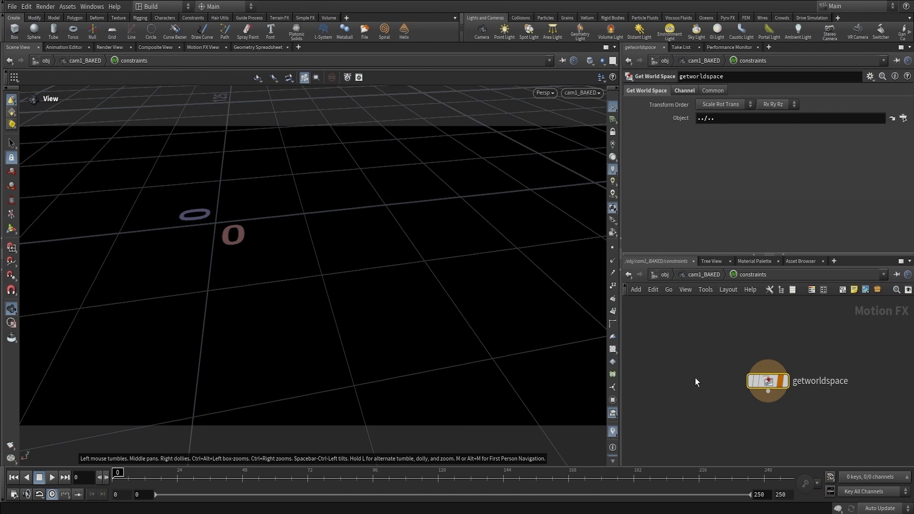
Step: Add an object constraint node and an export node to the constraints network
key("Tab")
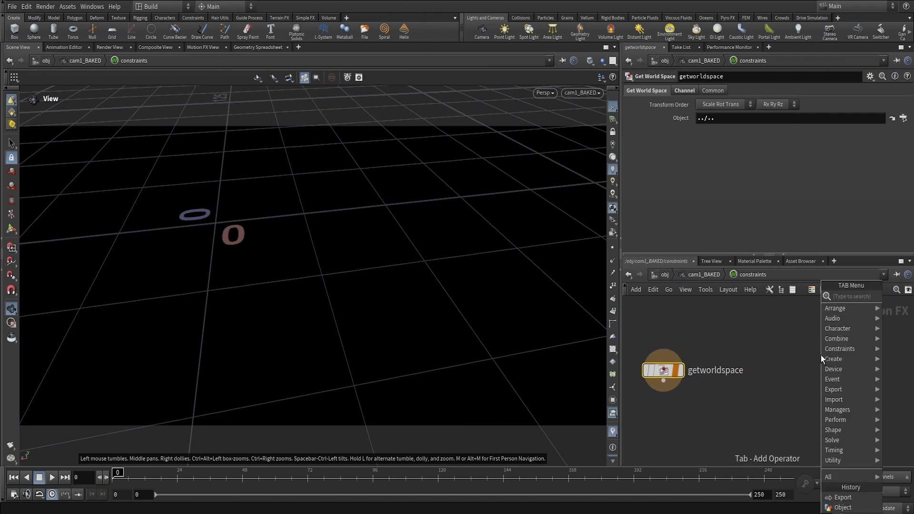
type("obje")
key("Return")
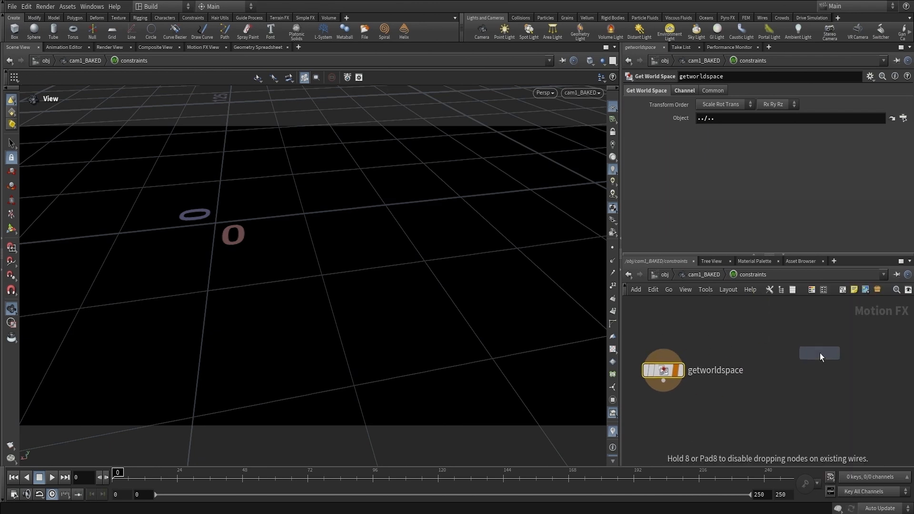
left_click(817, 369)
key("Tab")
type("ex")
key("Return")
left_click(805, 413)
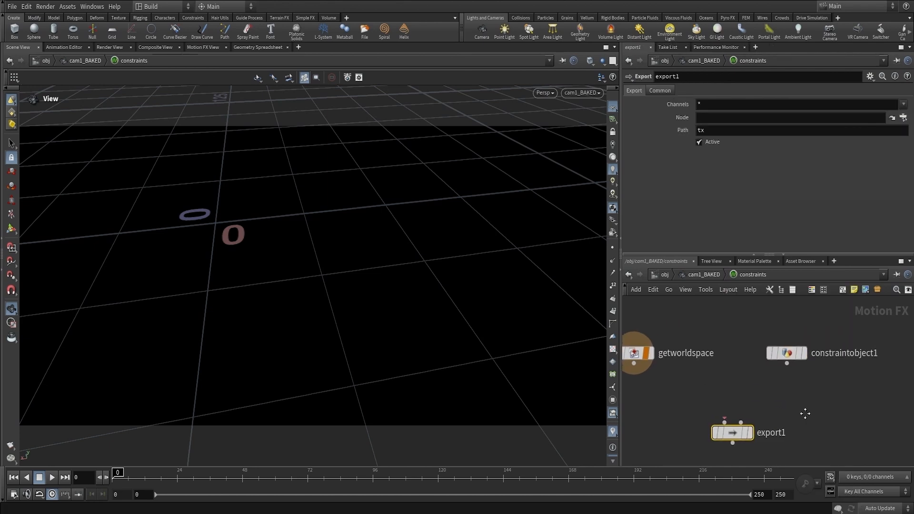
Step: Set the object constraint's target to /obj/cam1 and wire it into export1
left_click(787, 353)
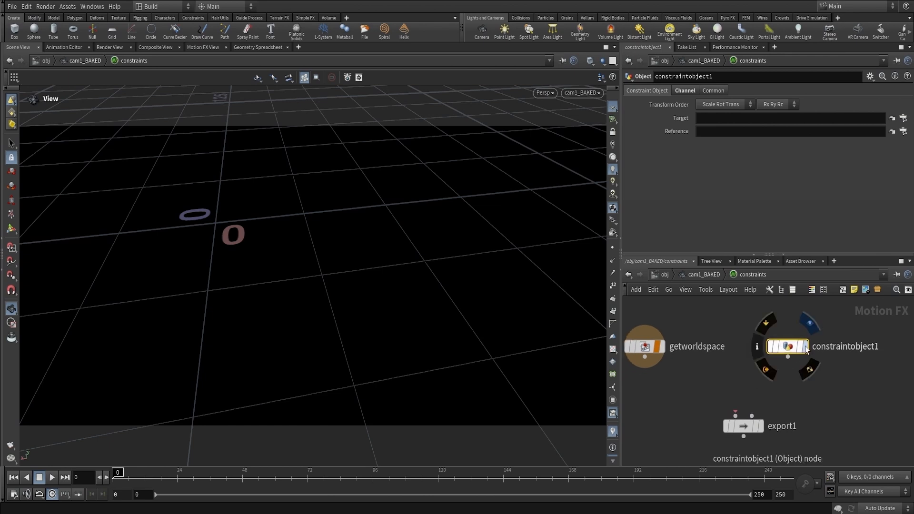
left_click(903, 118)
left_click(829, 68)
left_click(833, 204)
middle_click_drag(805, 392, 804, 359)
mouse_move(788, 327)
left_mouse_down()
mouse_move(740, 377)
mouse_move(743, 387)
left_mouse_up()
left_click(761, 395)
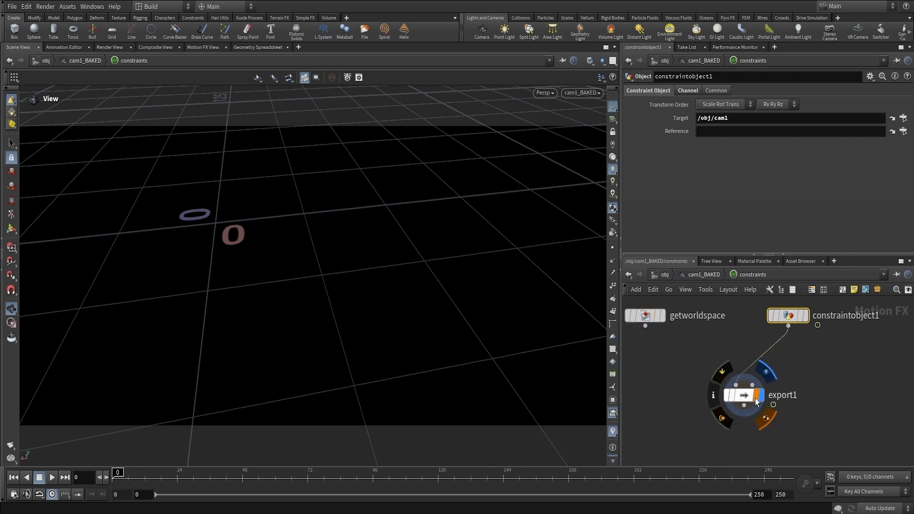
Step: Back at object level, bake cam1_BAKED's constraints into keyframes and scrub to check the motion
left_click(702, 275)
left_click(666, 275)
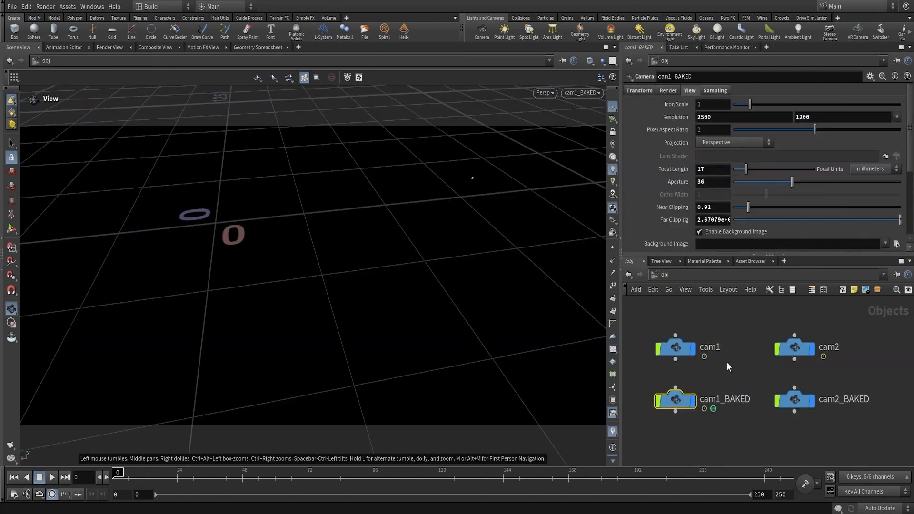
left_click(644, 91)
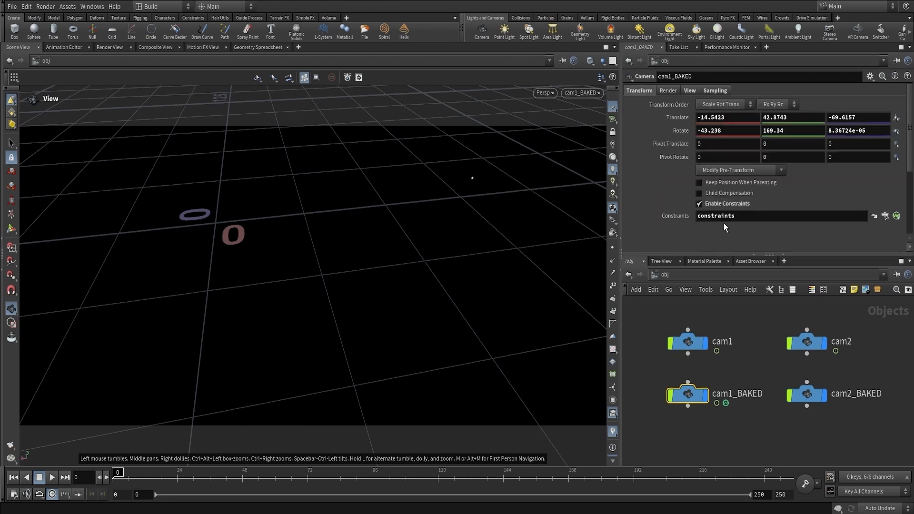
left_click(897, 215)
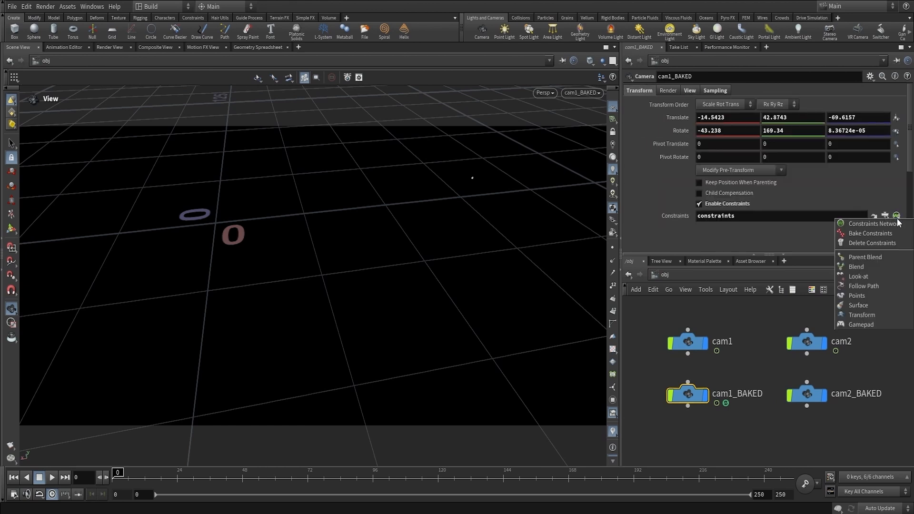
left_click(877, 234)
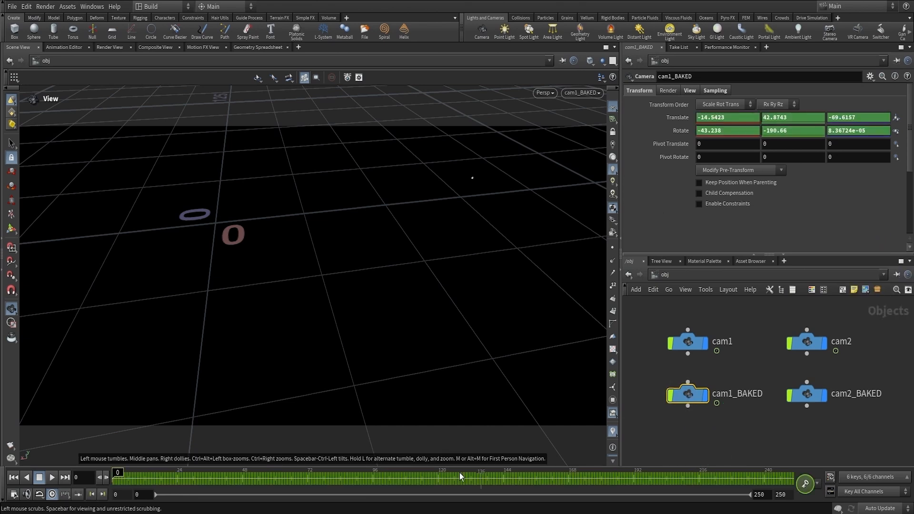
mouse_move(123, 470)
left_mouse_down()
mouse_move(784, 472)
mouse_move(118, 473)
left_mouse_up()
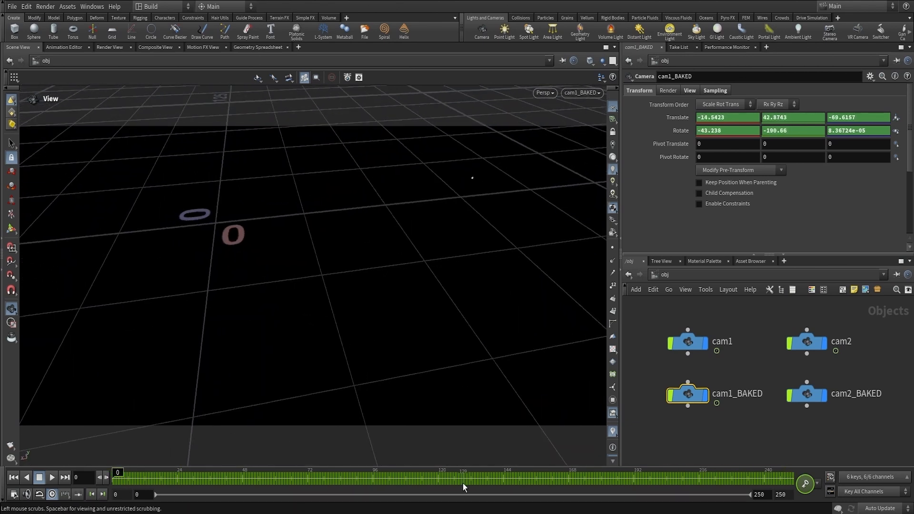
Step: Inside cam2_BAKED, create a Constraints Network
middle_click_drag(757, 430, 706, 424)
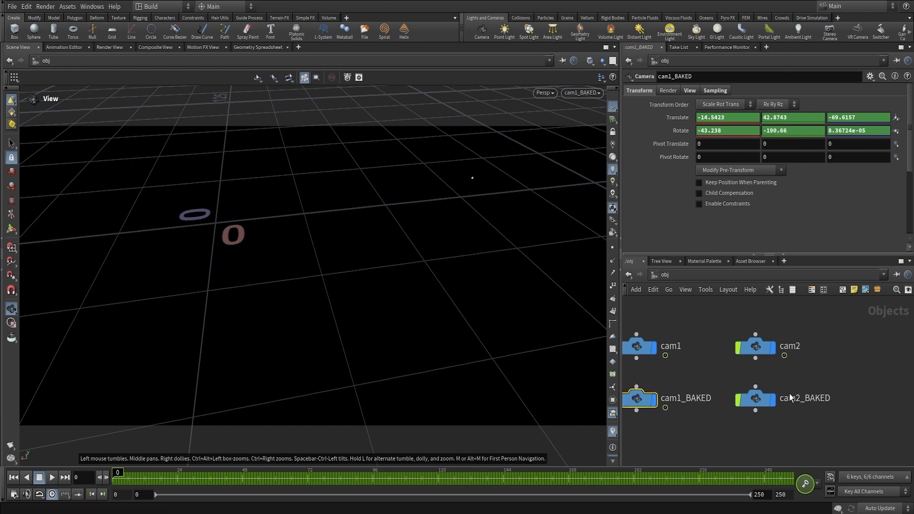
left_click(754, 390)
middle_click_drag(761, 402, 778, 414)
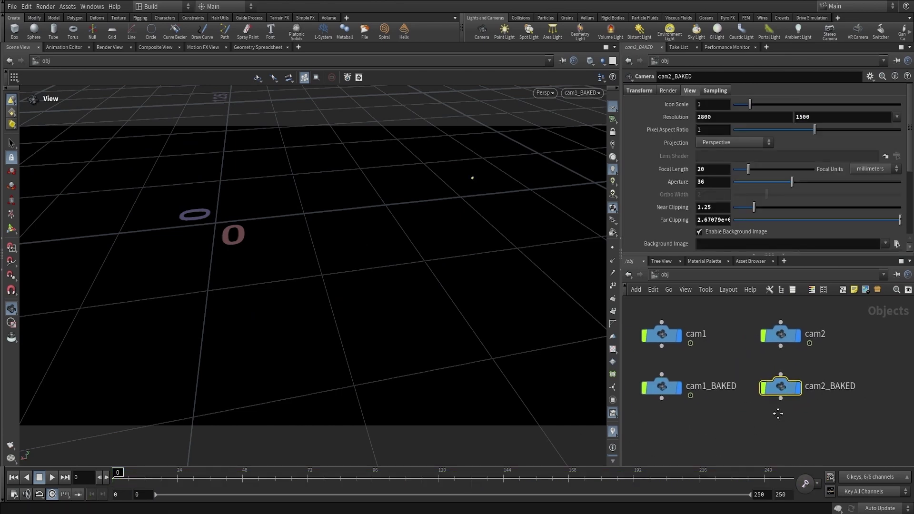
double_click(782, 388)
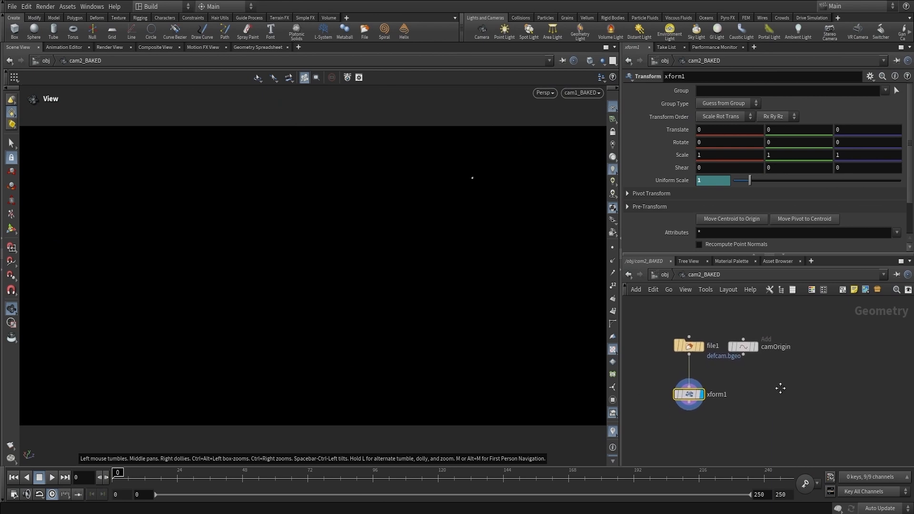
key("Tab")
type("cons")
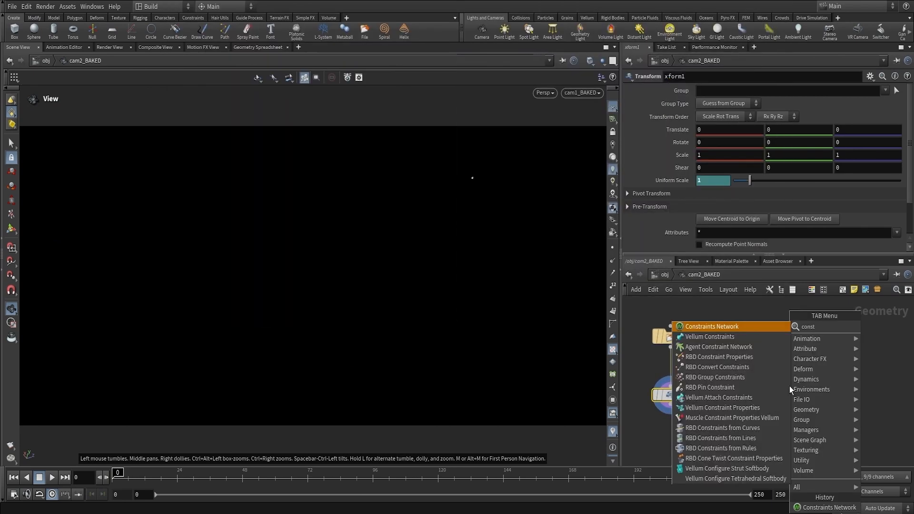
type("t")
key("Return")
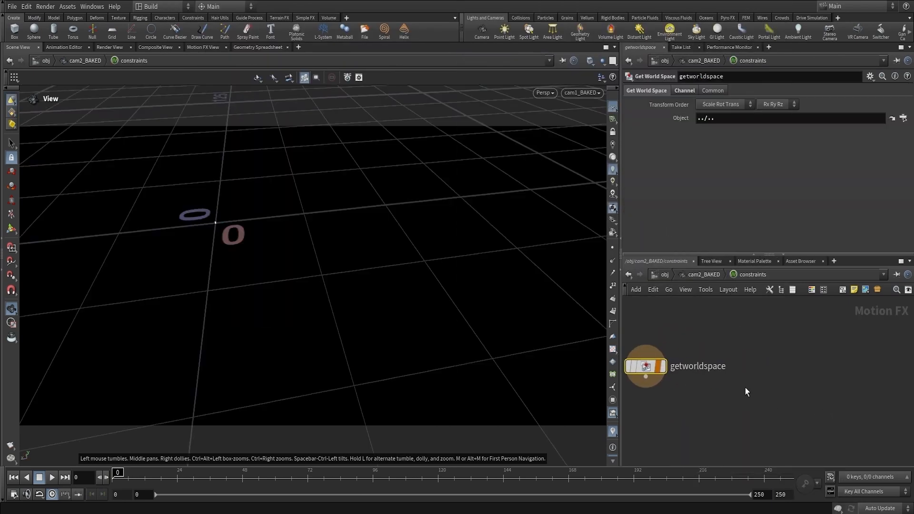
Step: Add an object constraint node and an export node to the constraints network
key("Tab")
type("ob")
key("Return")
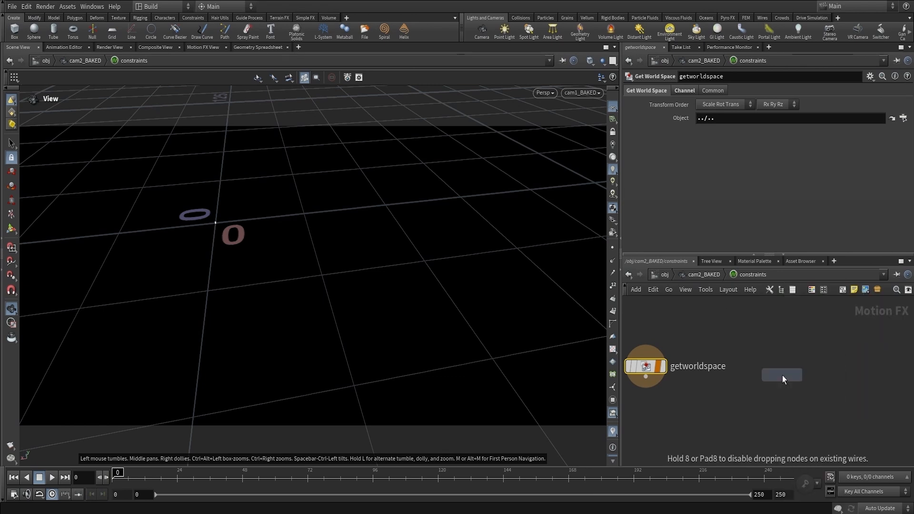
left_click(786, 362)
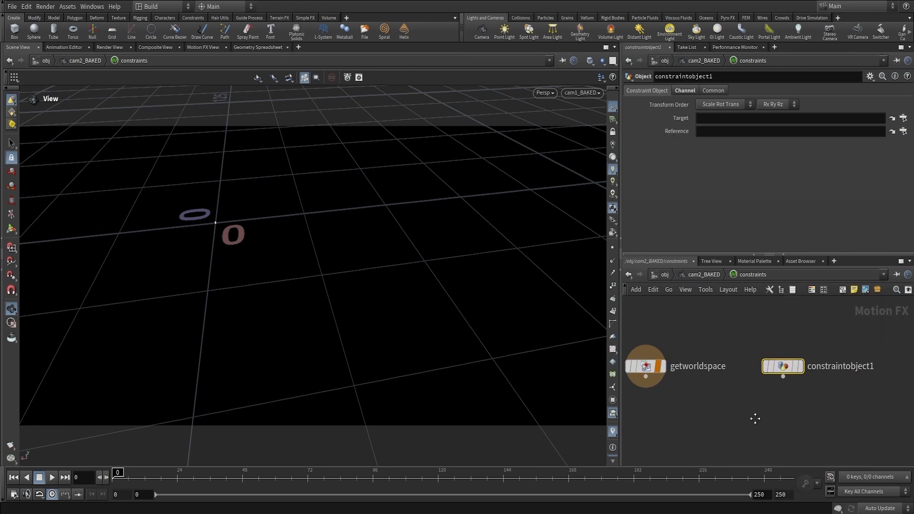
key("Tab")
key("Return")
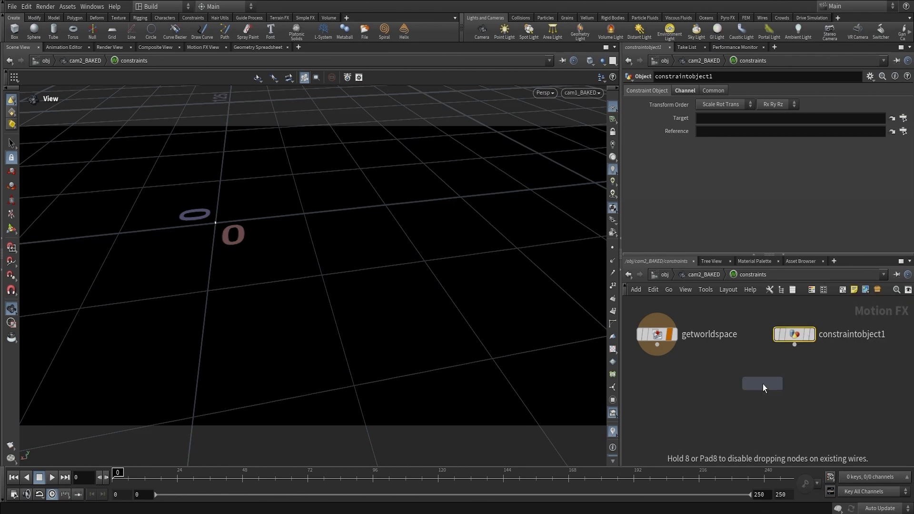
left_click(736, 420)
Step: Set the constraint target to /obj/cam2, wire it into export1 and return to the object level
left_click(902, 119)
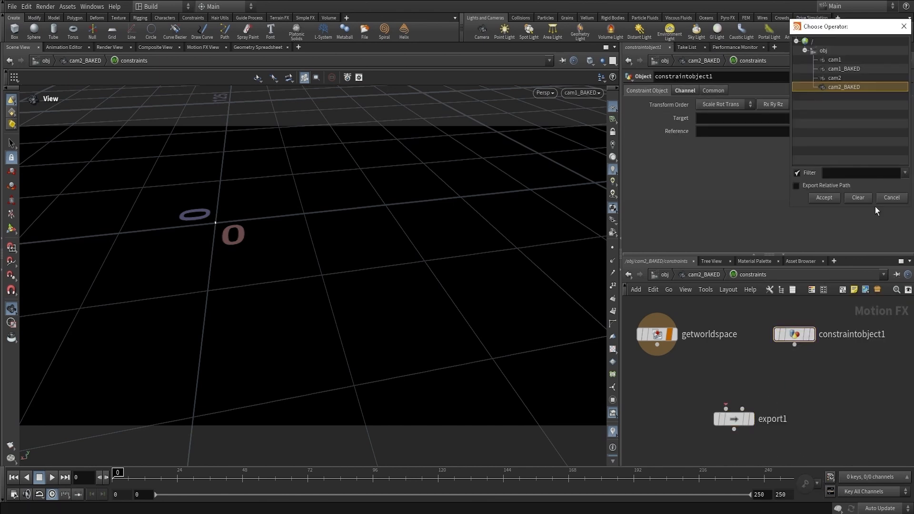
left_click(836, 77)
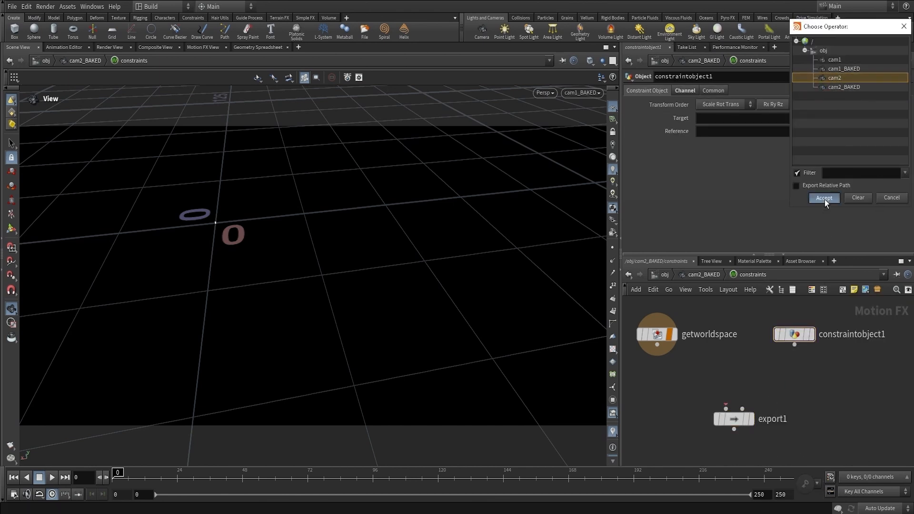
left_click(823, 197)
left_click_drag(794, 345, 726, 408)
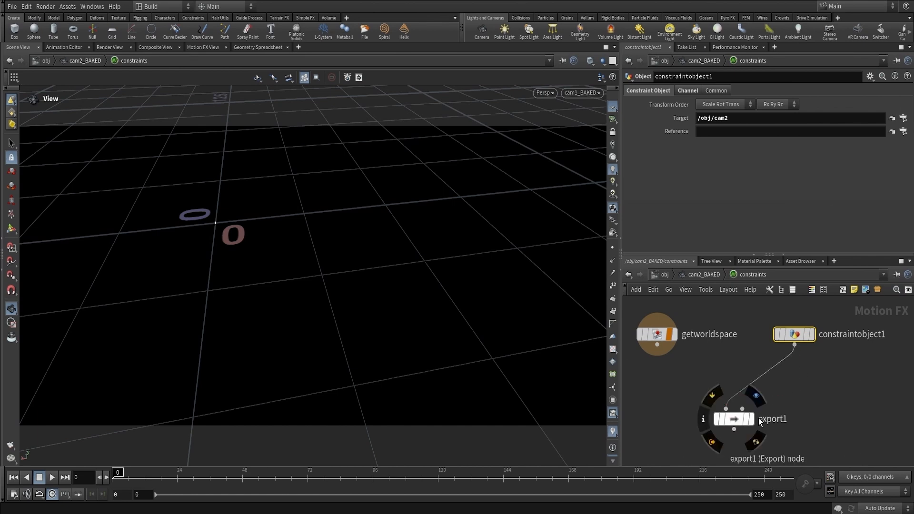
left_click(698, 273)
left_click(656, 274)
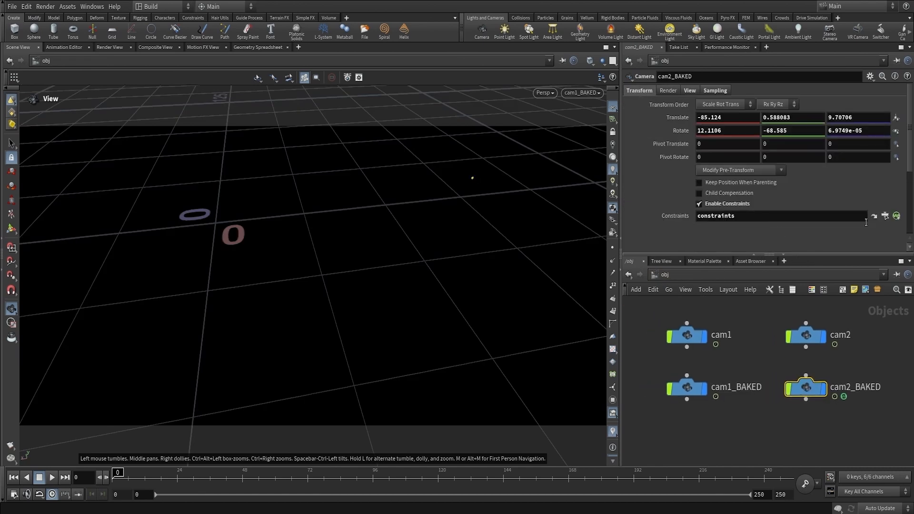
Step: Bake cam2_BAKED's constraints into translate and rotate keyframes on every frame
left_click(898, 217)
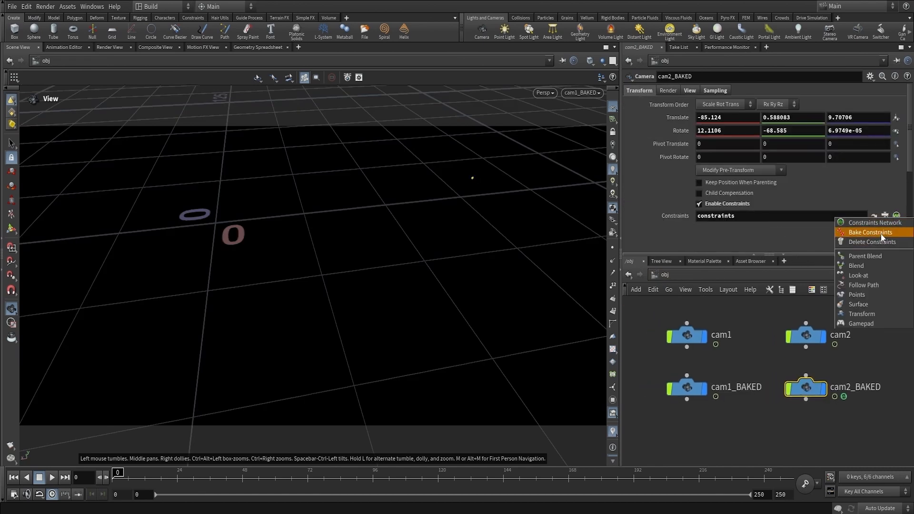
left_click(881, 234)
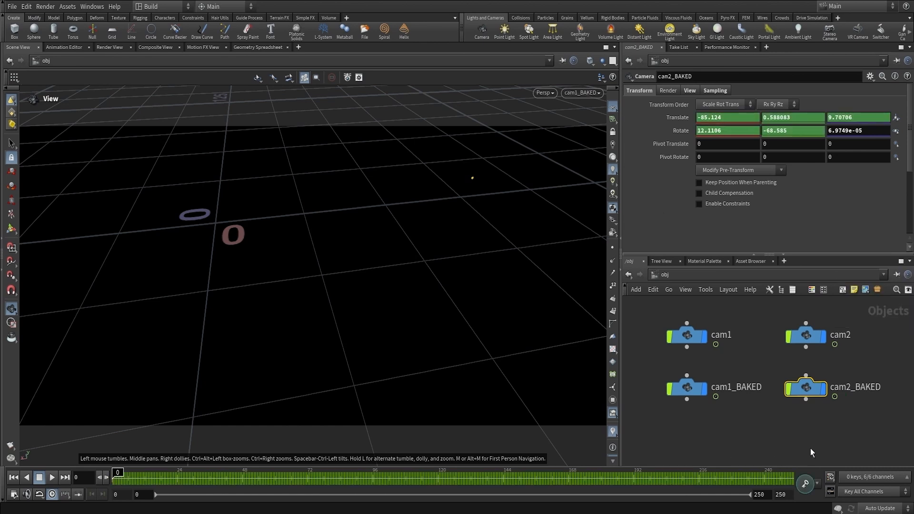